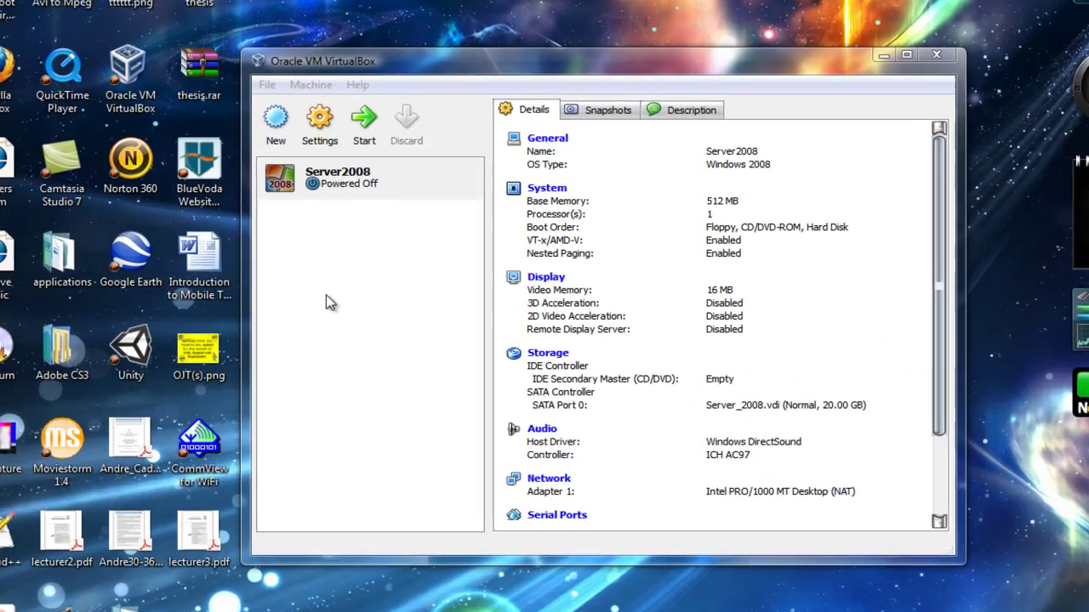
Step: Start the Server2008 VM and advance its First Run Wizard to the installation media choice
click(330, 303)
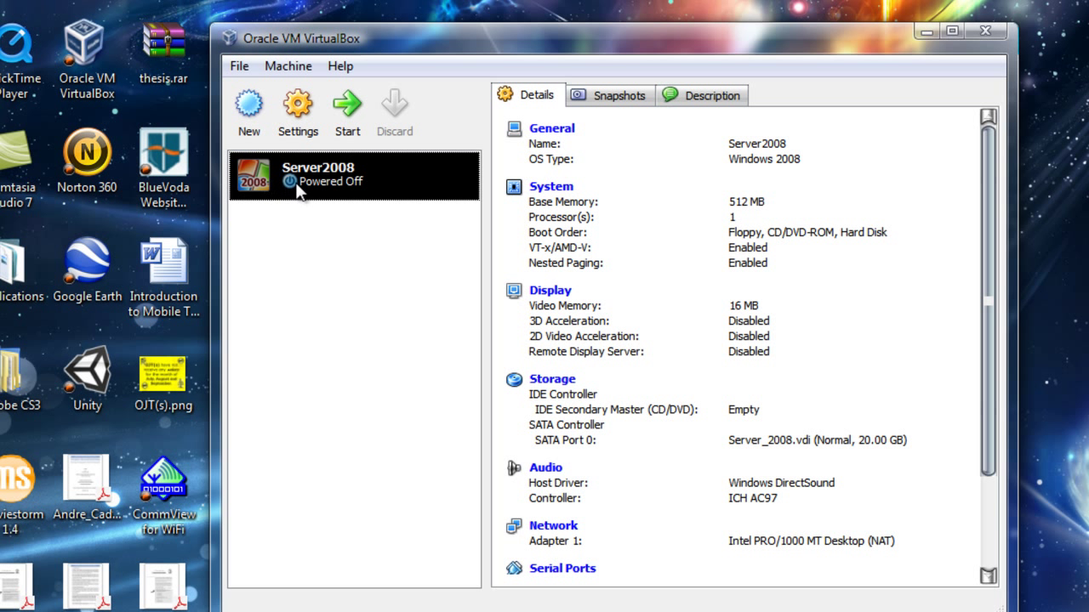
double_click(293, 182)
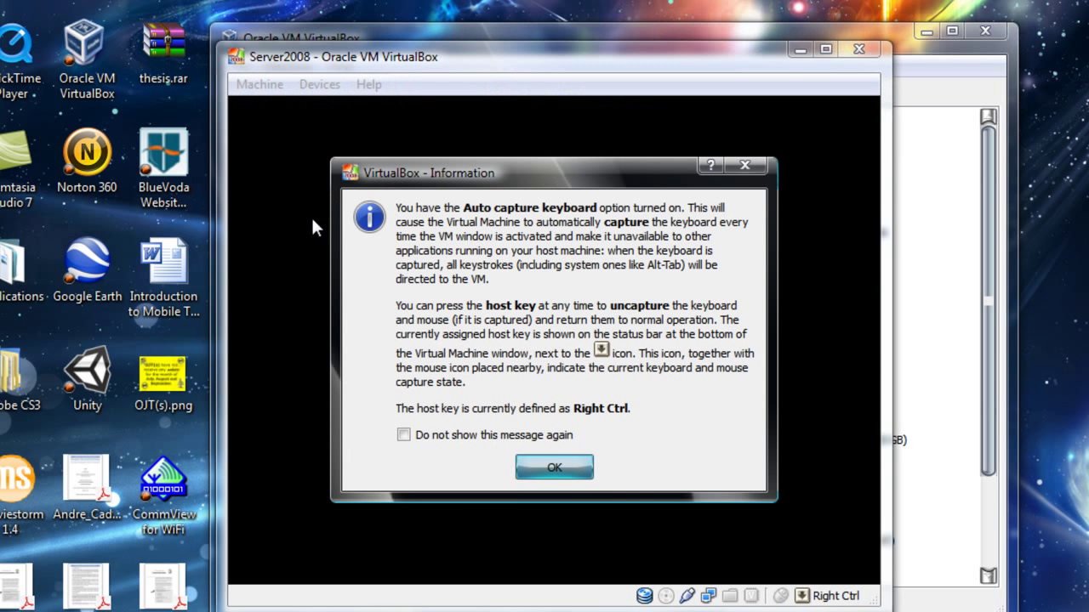
click(554, 467)
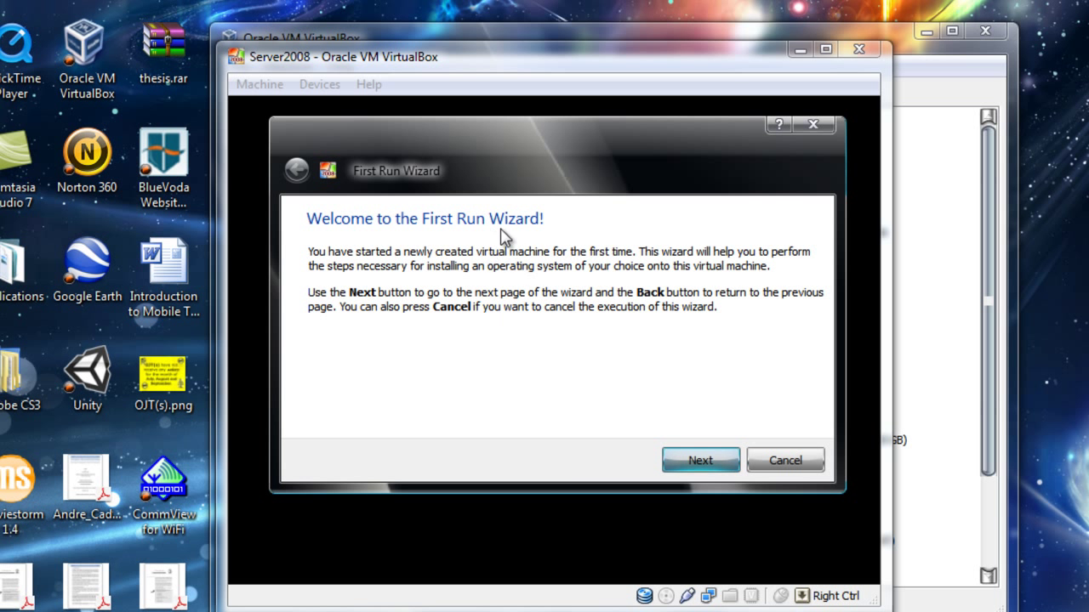
click(692, 458)
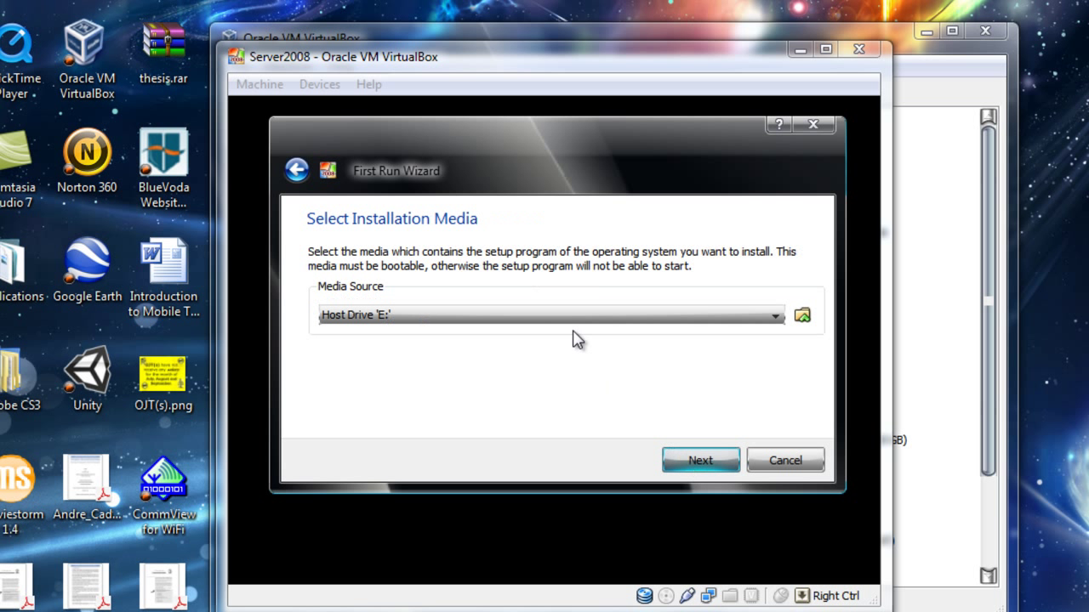
click(537, 315)
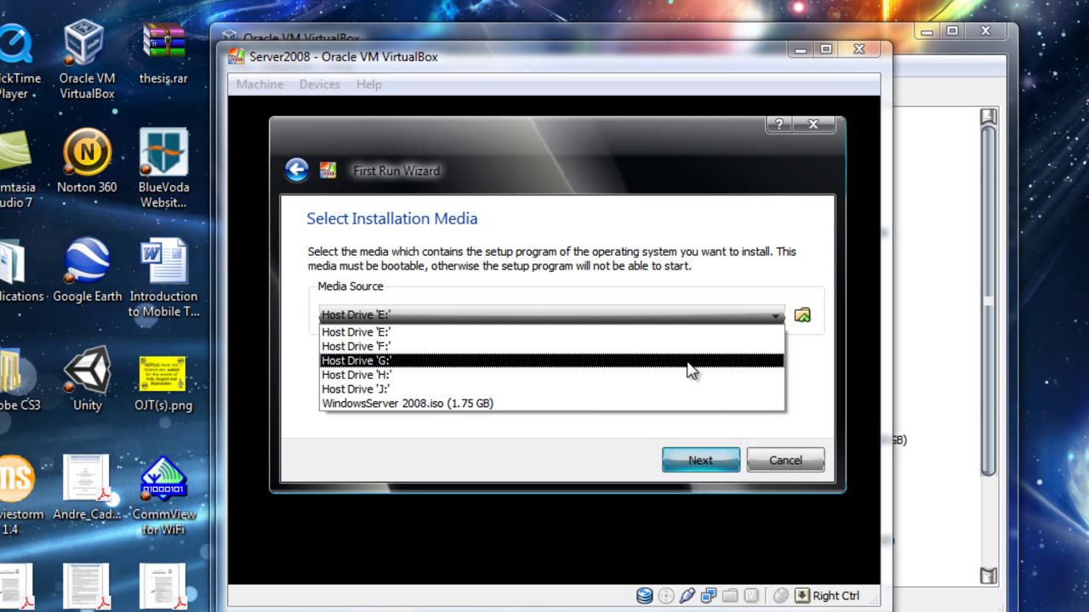
Step: Pick the already-listed WindowsServer 2008.iso from the Virtual Media Manager's CD/DVD images
click(801, 317)
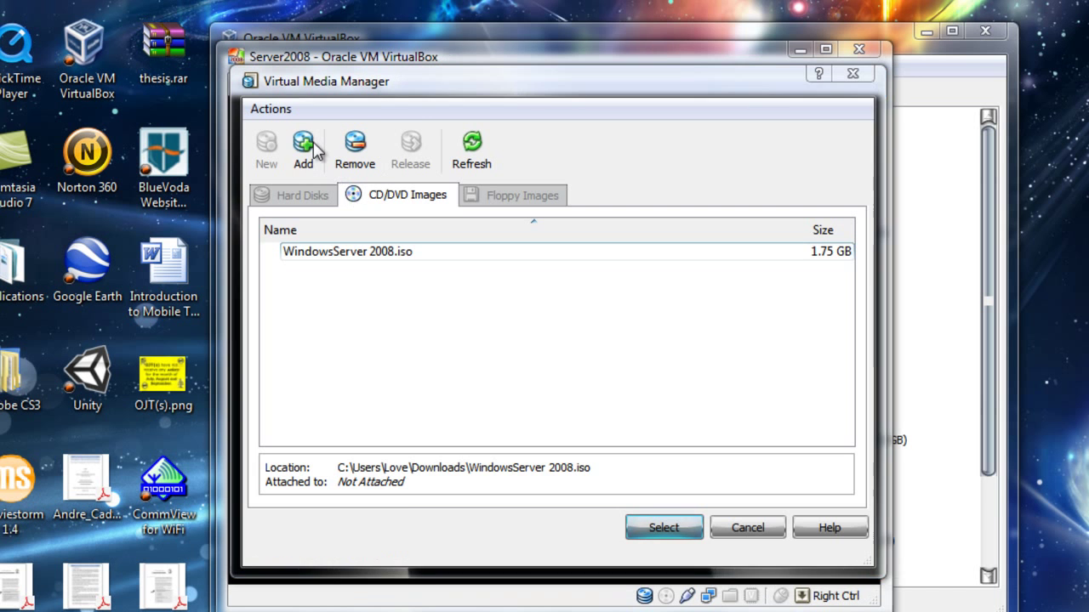
click(313, 151)
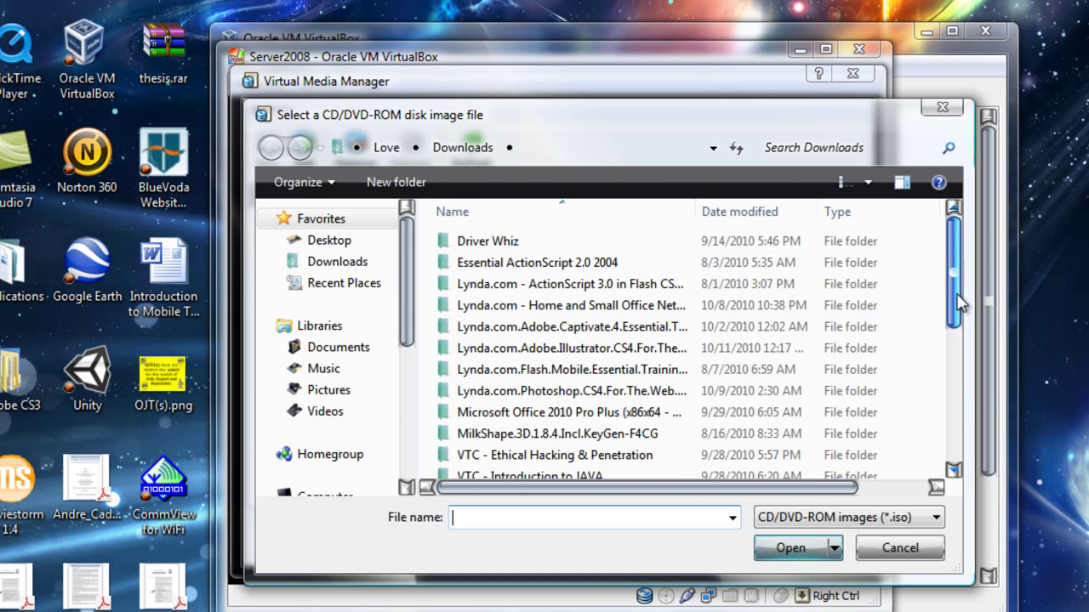
scroll(800, 306, down, 5)
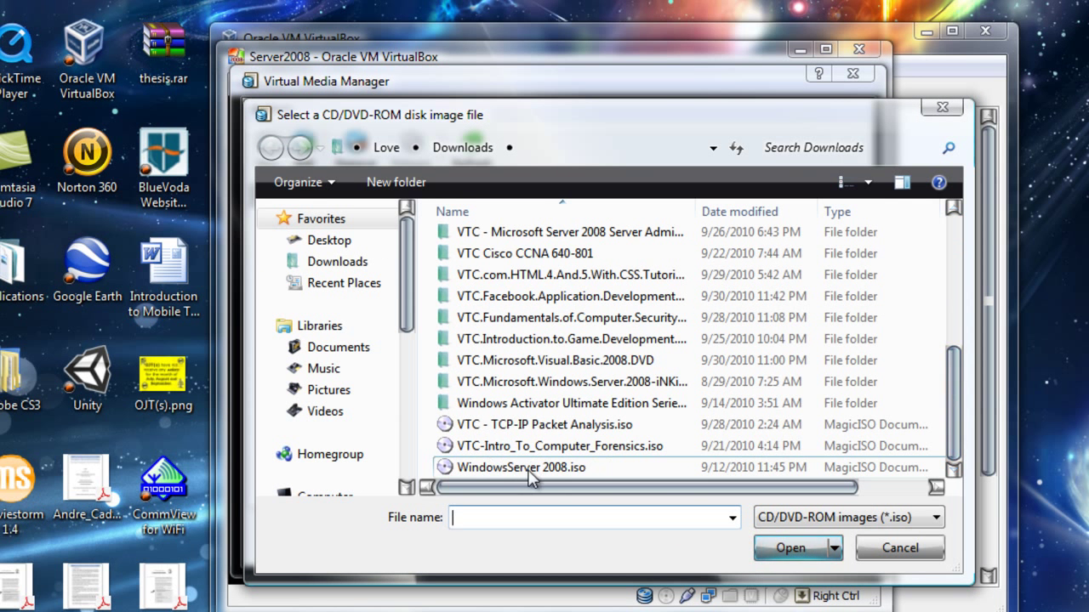
click(900, 549)
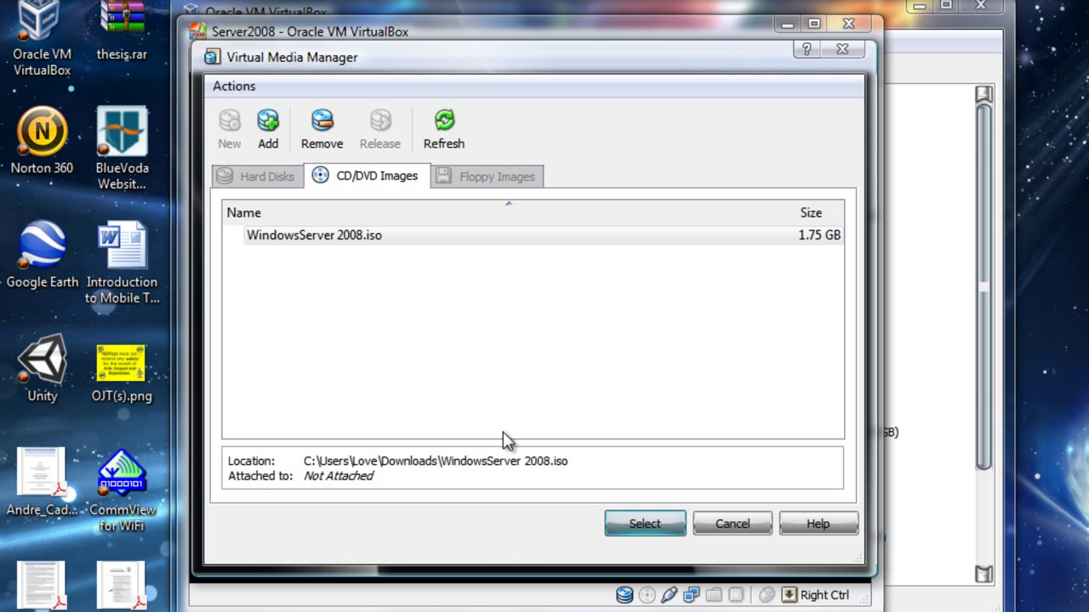
click(317, 238)
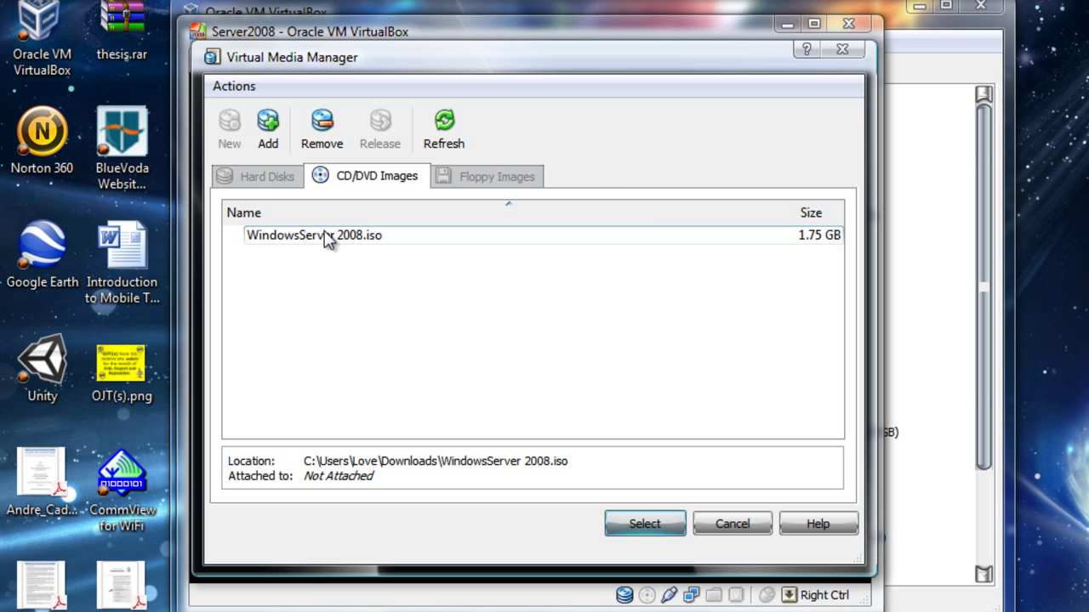
Step: Confirm WindowsServer 2008.iso as installation media and finish the First Run Wizard to boot Server2008
click(643, 523)
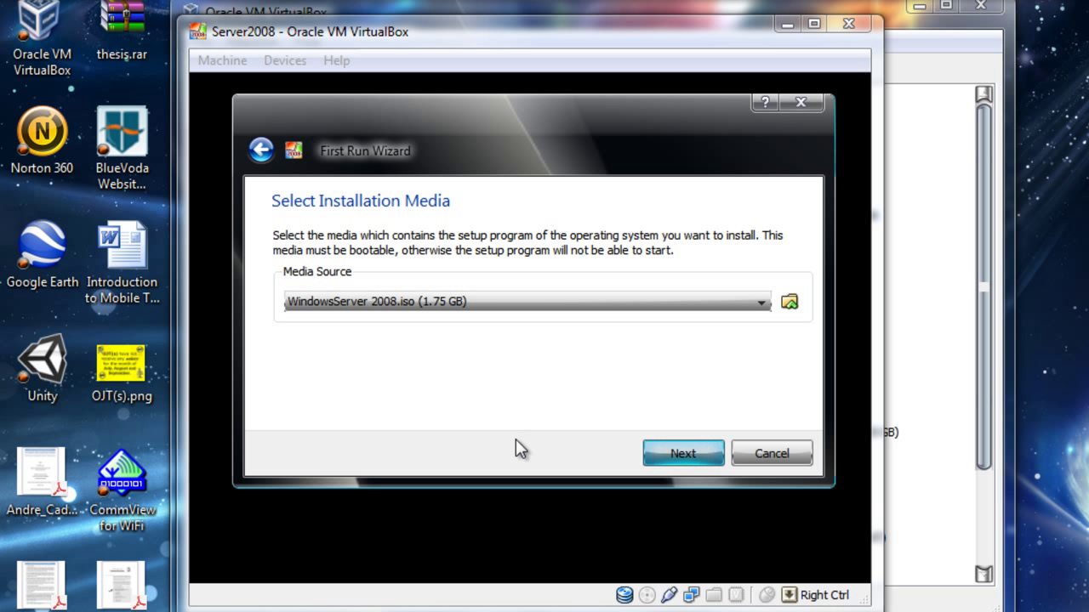
click(663, 458)
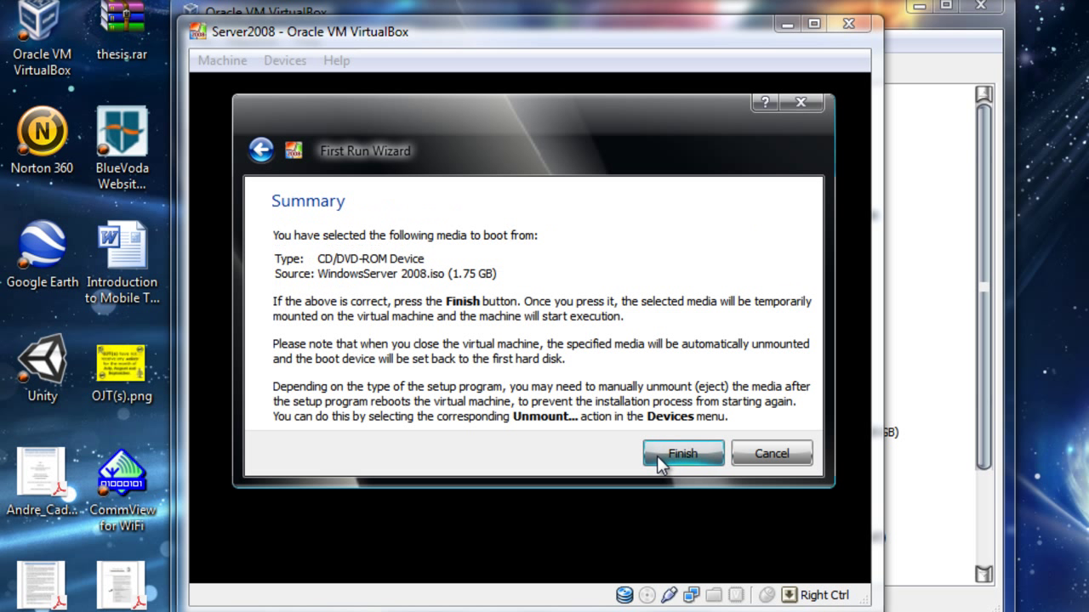
click(662, 452)
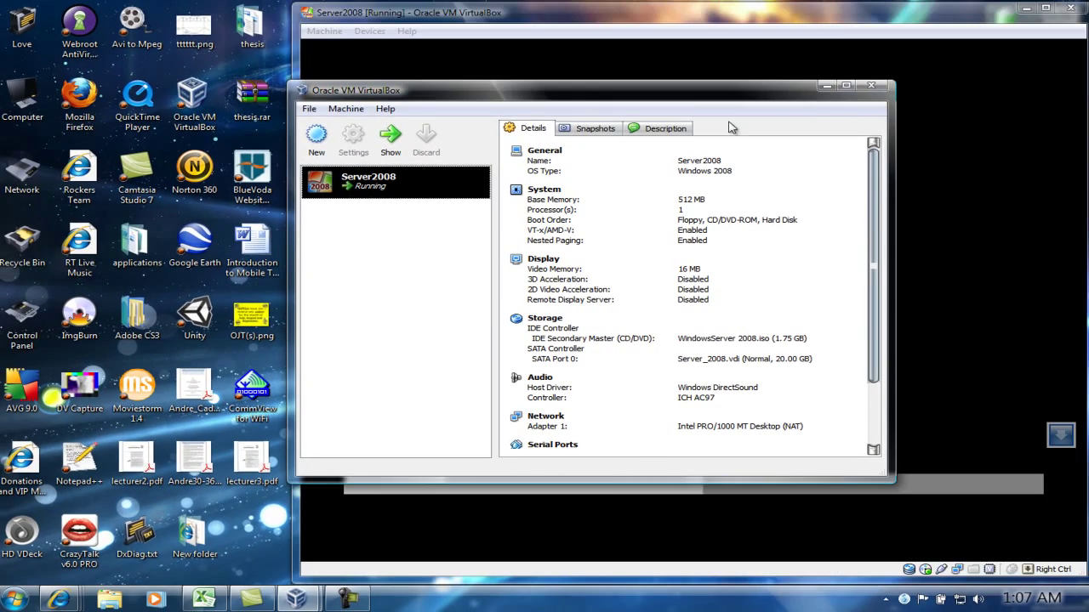
Step: Dismiss the colour-mode and mouse-integration notices while repositioning the Server2008 VM window
click(661, 59)
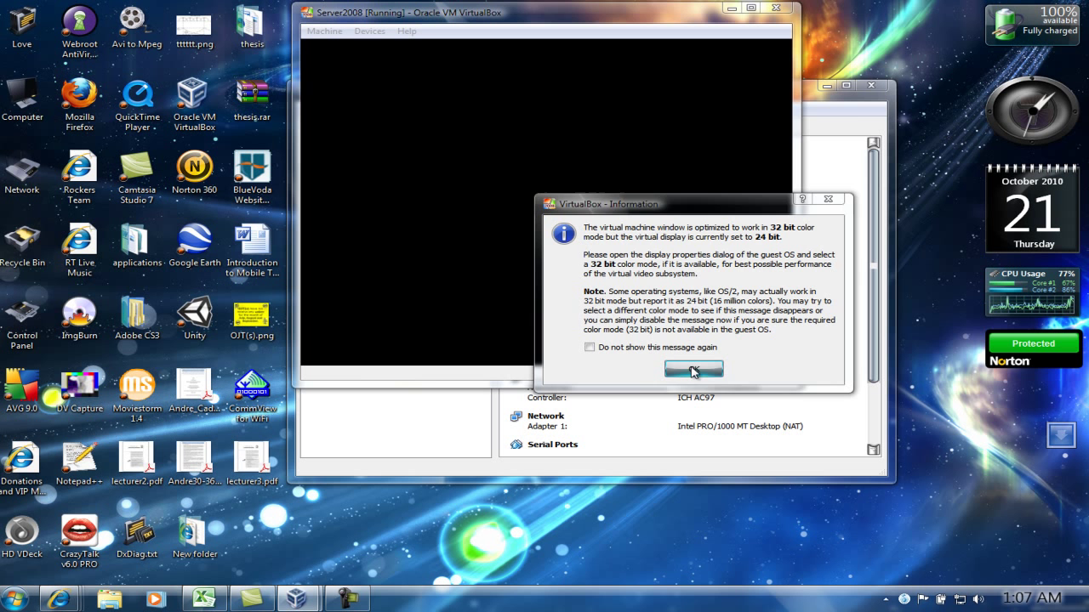
click(692, 371)
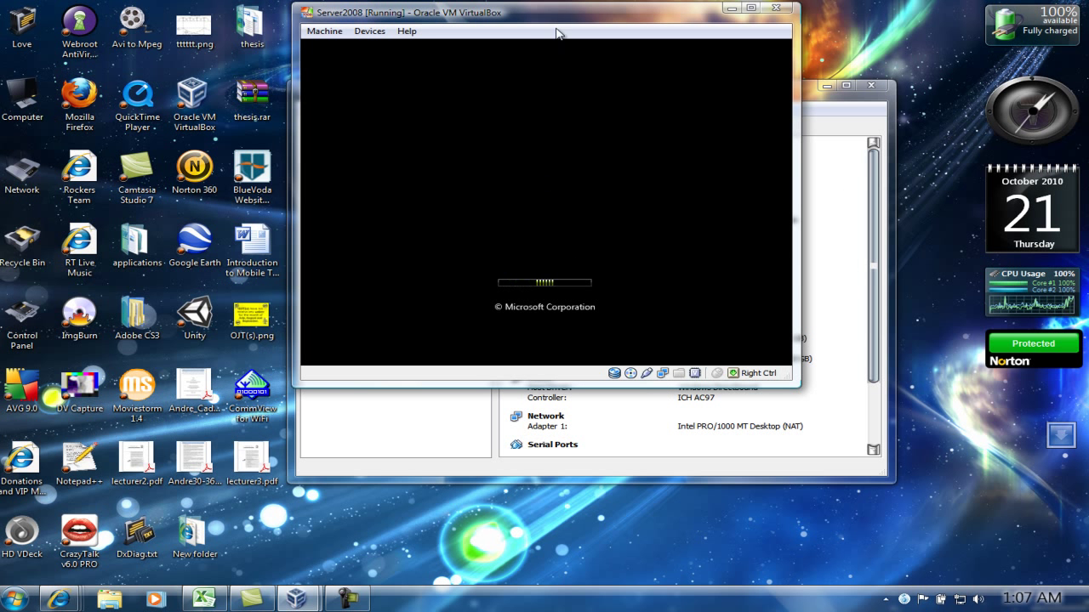
drag(563, 17, 600, 101)
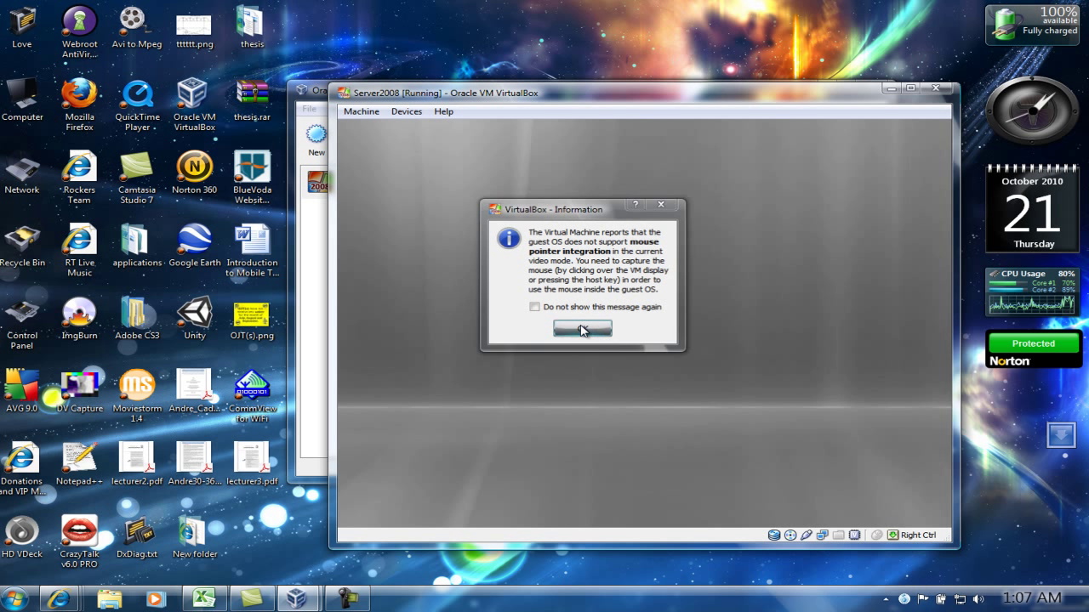
click(583, 330)
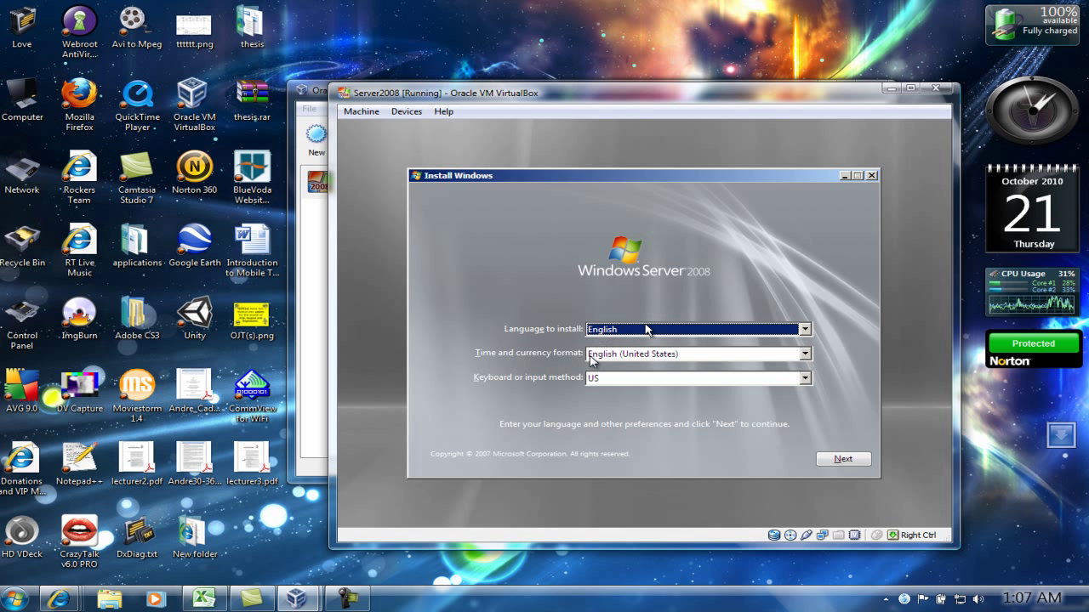
Step: Let the VM capture the mouse and leave time and currency format at English (United States)
click(809, 356)
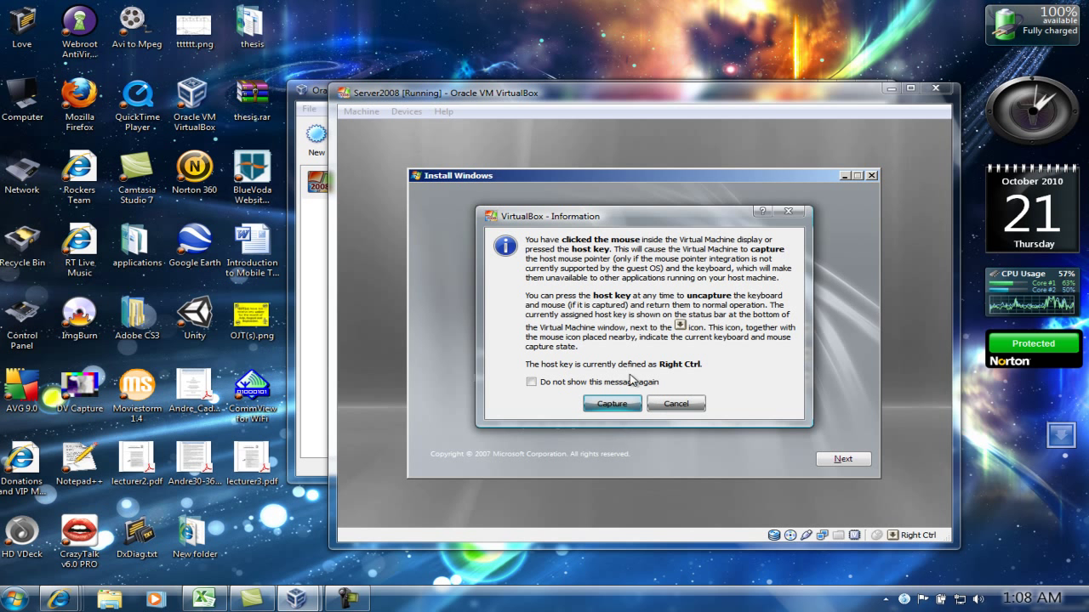
click(611, 405)
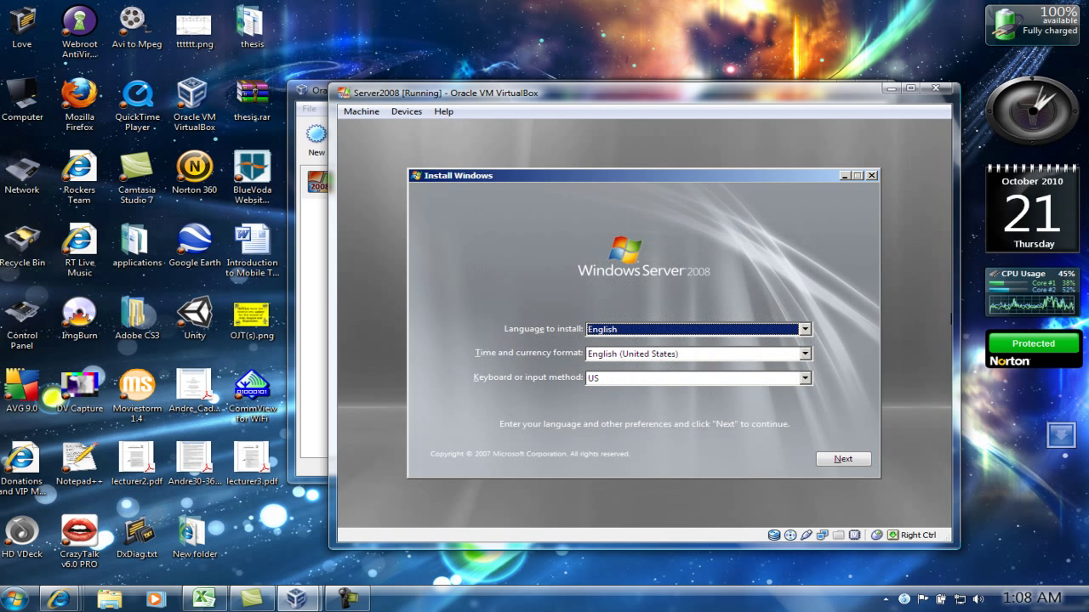
click(805, 354)
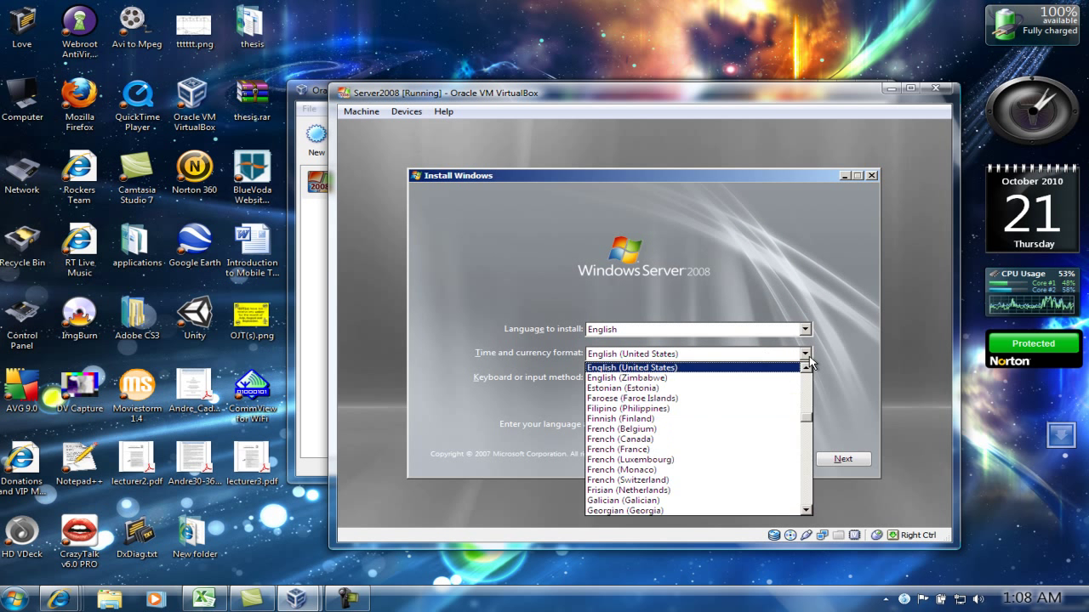
click(806, 356)
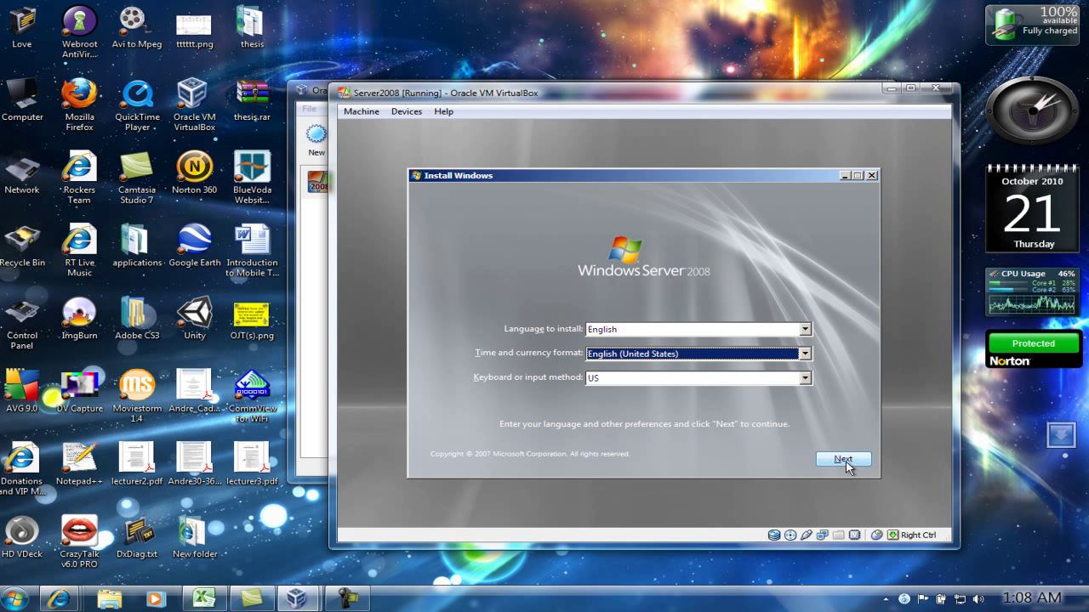
Step: Move past the language page, begin the Windows Server 2008 install, and return mouse control to the VM
click(845, 460)
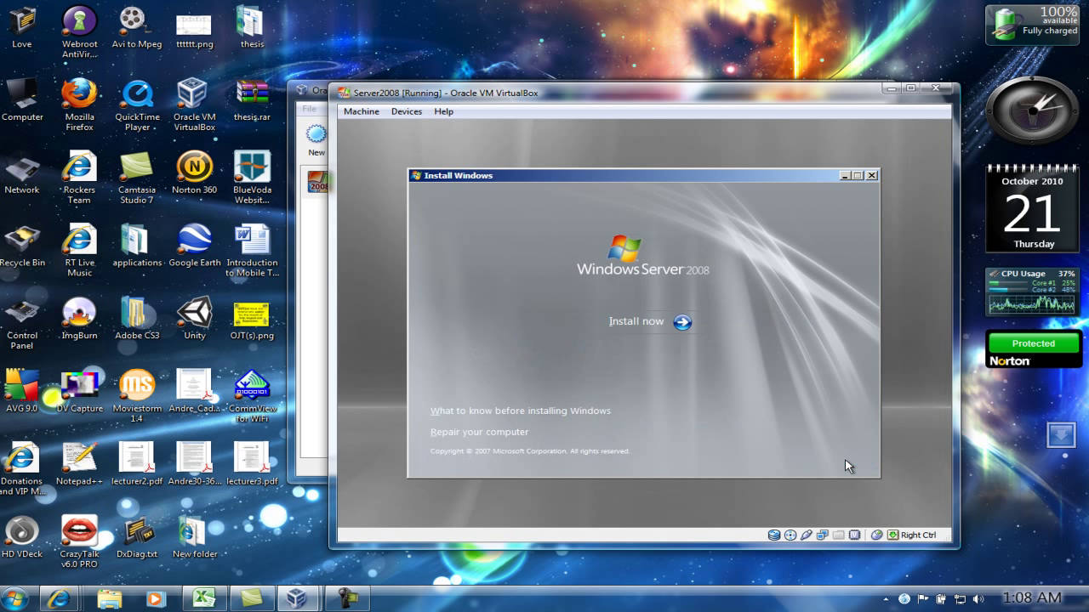
click(672, 326)
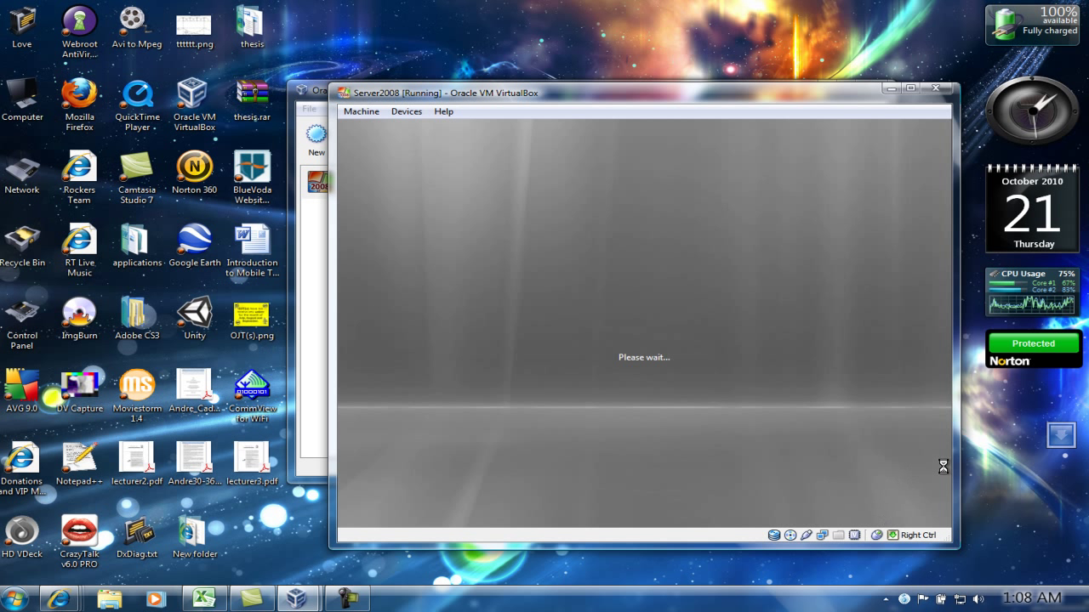
key(Control_R)
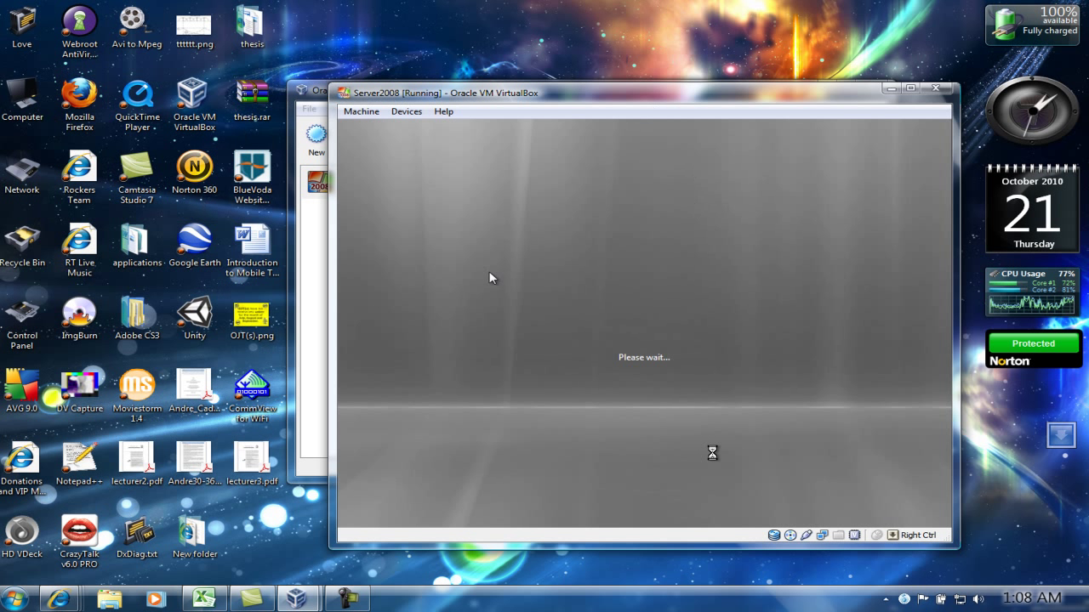
click(816, 430)
Step: Allow the VM to capture the mouse so setup shows the operating system list
click(612, 404)
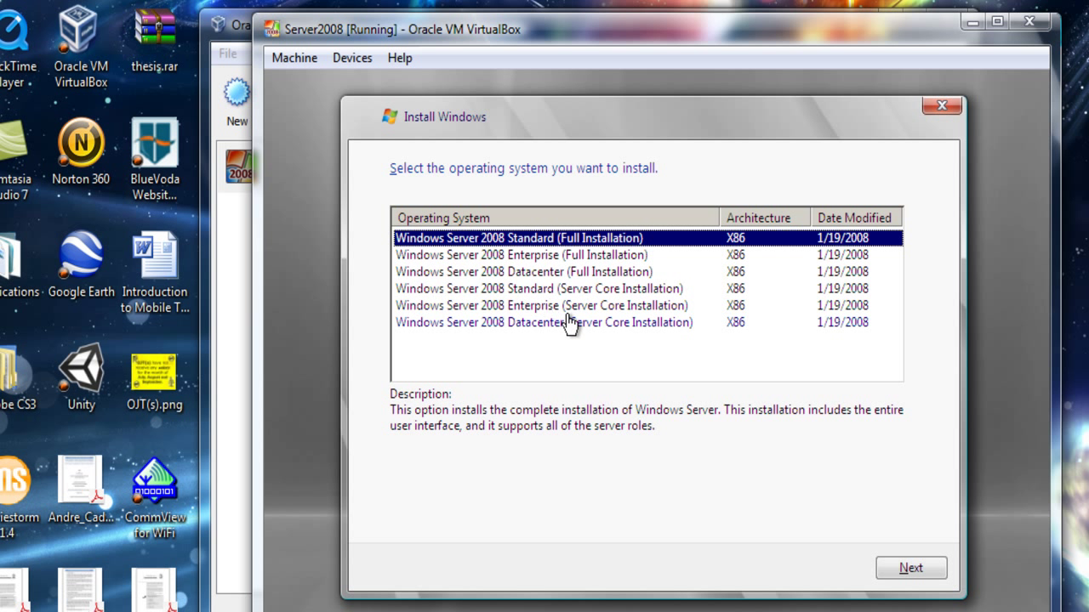
Step: Select the X86 Windows Server 2008 Enterprise (Full Installation) edition
click(592, 264)
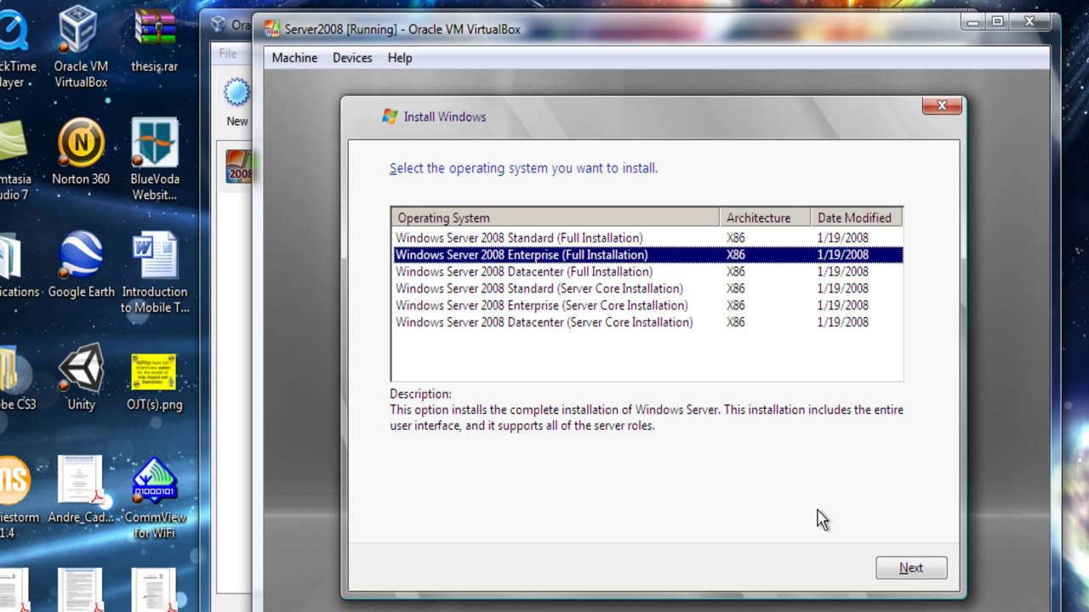
Step: Tick I accept the license terms, then pick Custom (advanced) as the installation type
click(908, 569)
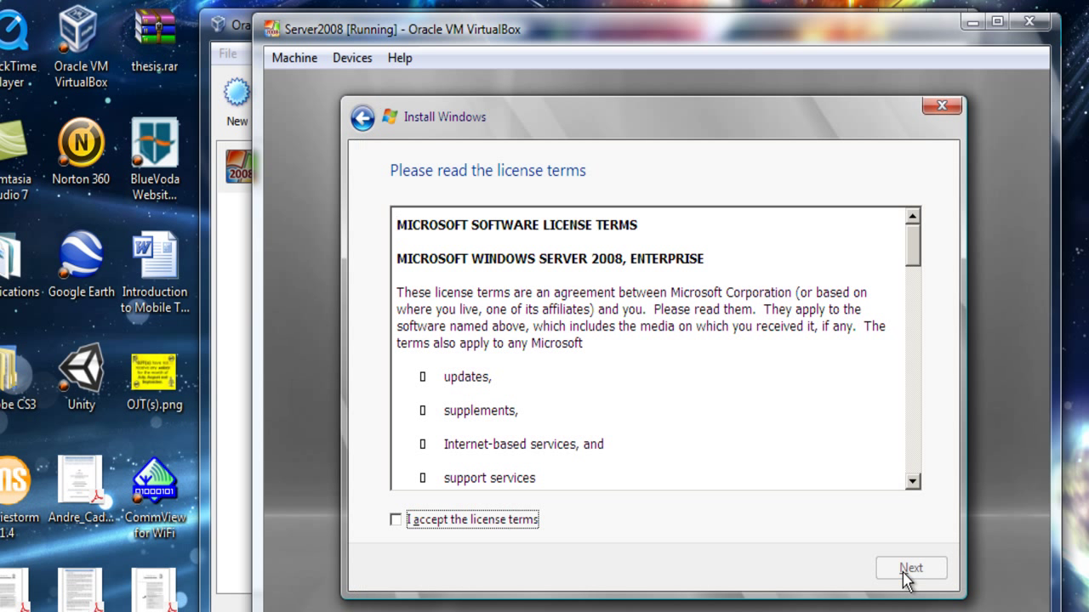
click(398, 520)
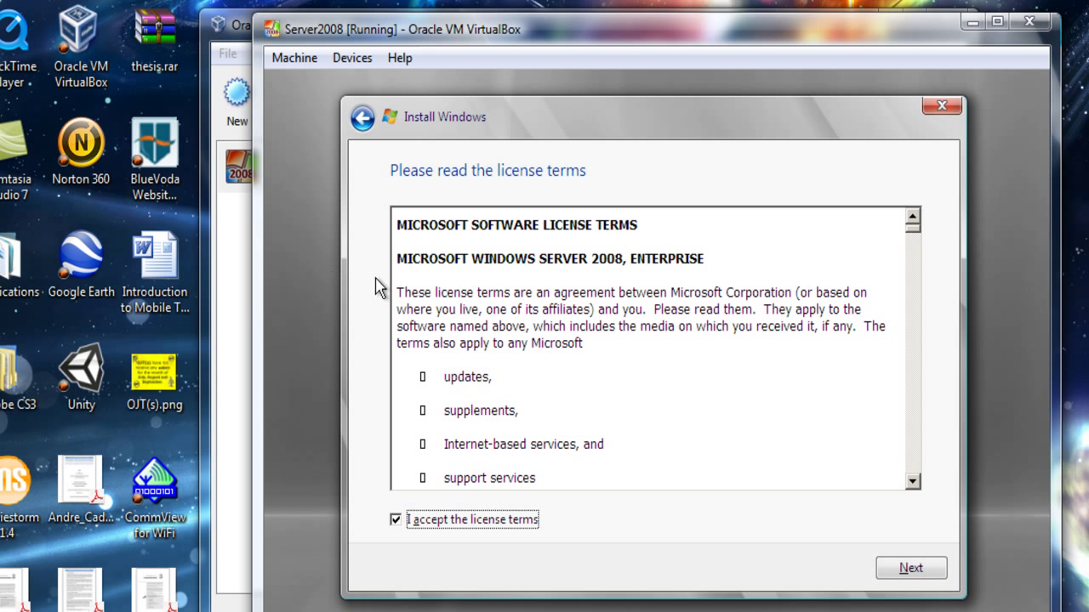
click(922, 568)
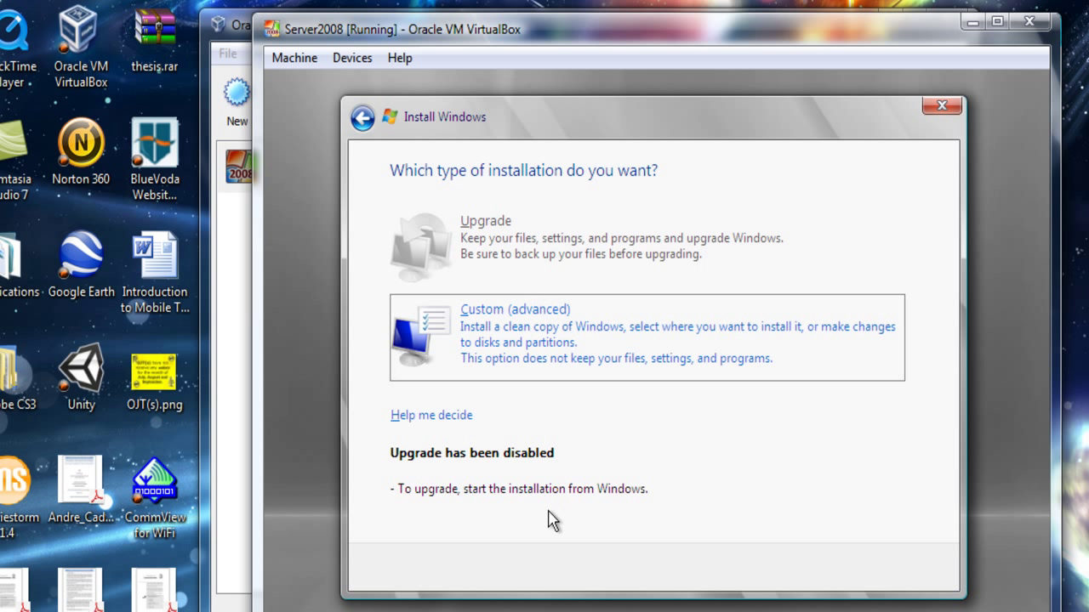
click(506, 342)
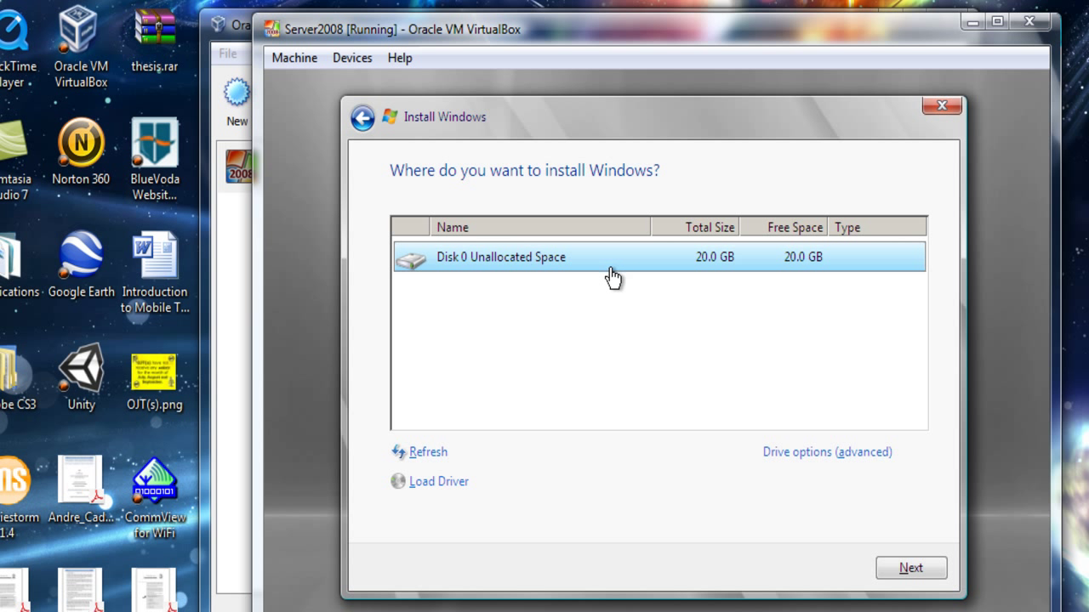
Step: Show the advanced drive options for Disk 0's 20.0 GB unallocated space
click(866, 456)
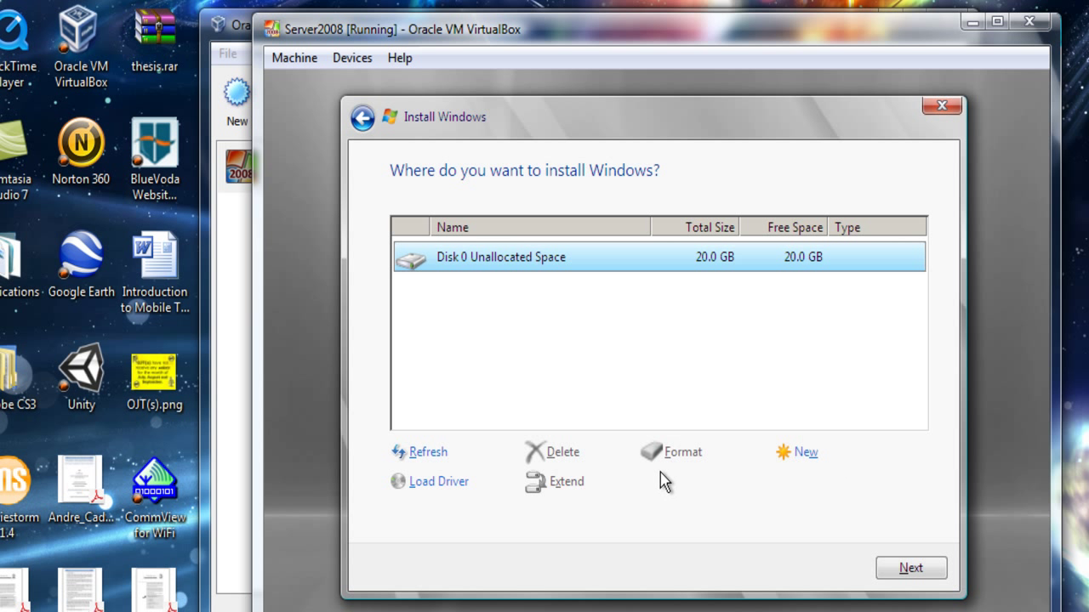
Step: Create a new partition in Disk 0's 20.0 GB space and start installing Windows there
click(807, 459)
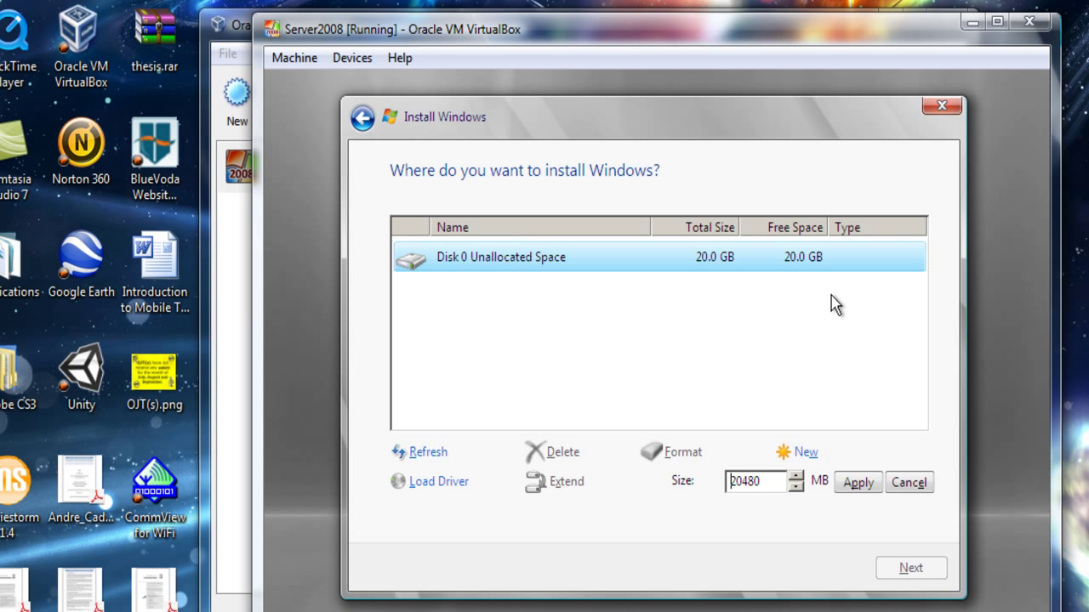
click(908, 487)
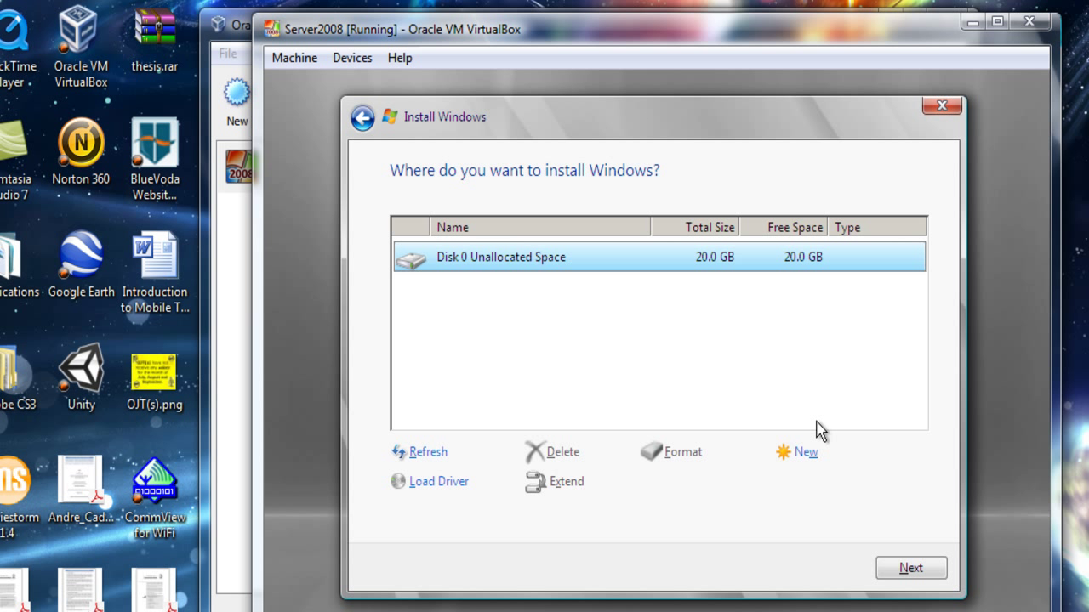
click(910, 570)
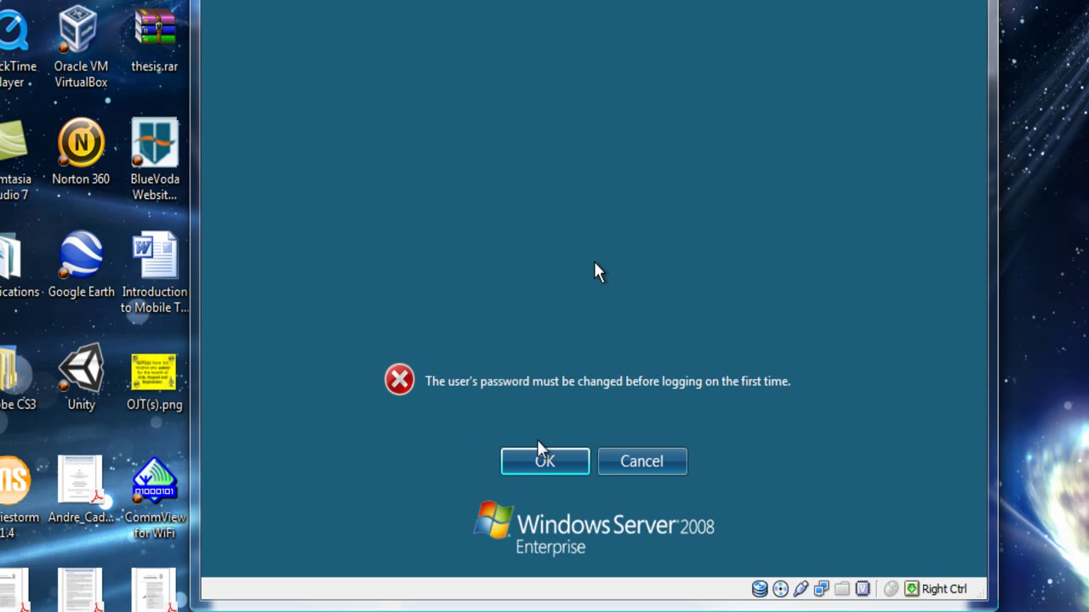
Step: Let the VM capture the mouse and acknowledge the first-logon password-change notice
click(577, 337)
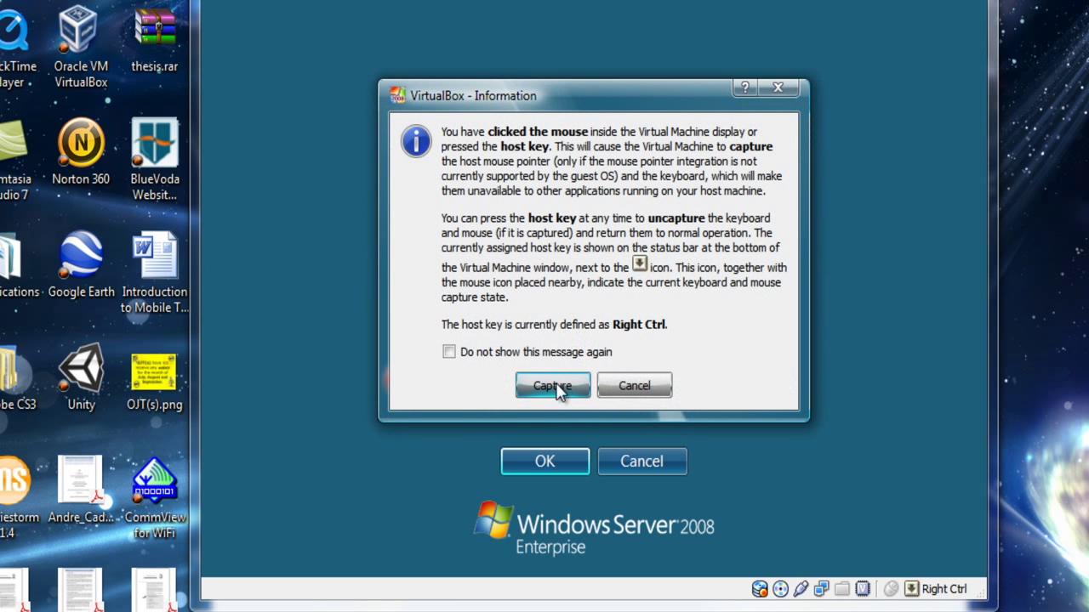
click(557, 394)
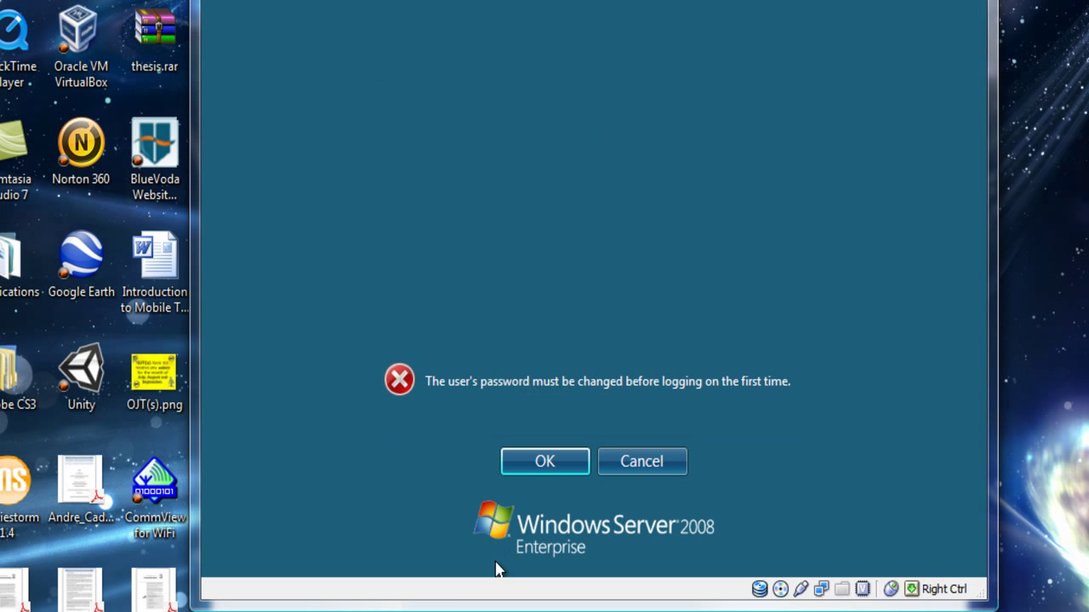
click(536, 466)
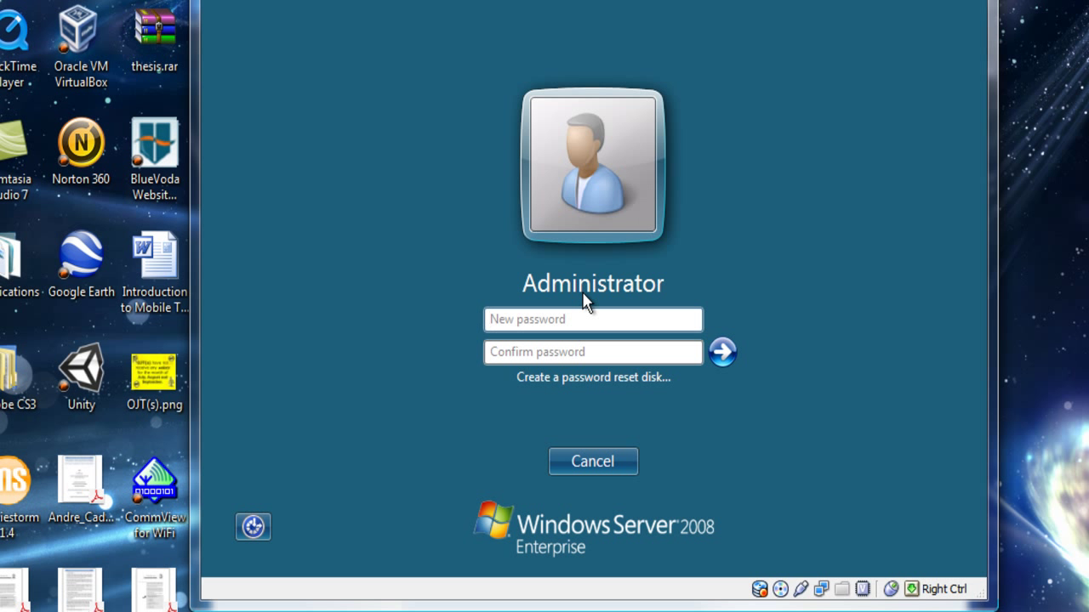
Step: Enter the new Administrator password, confirm it, and submit
text(P)
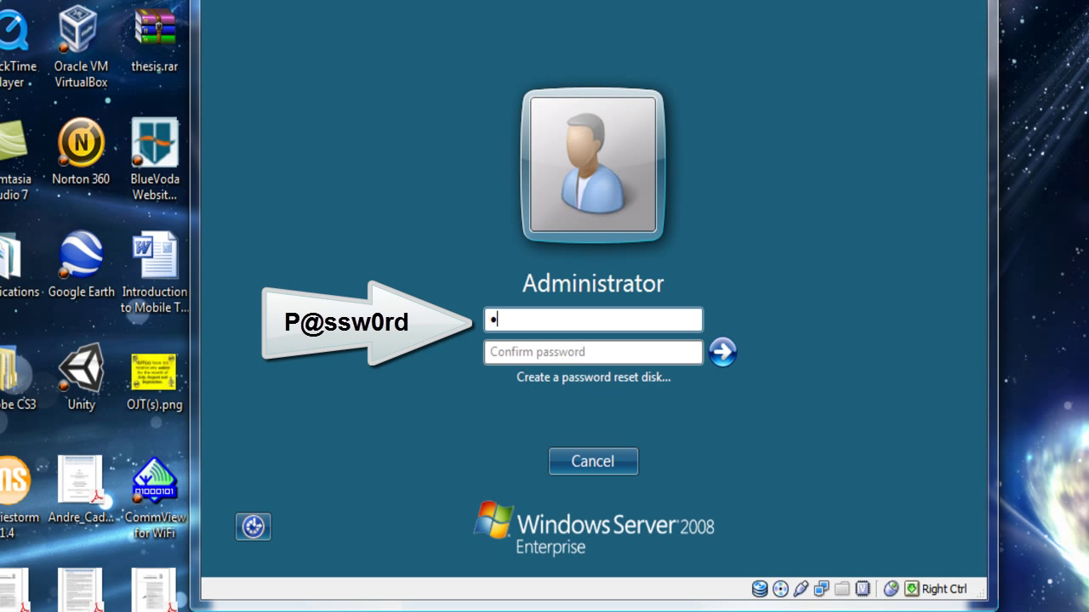
text(@ssw0)
click(510, 351)
text(P)
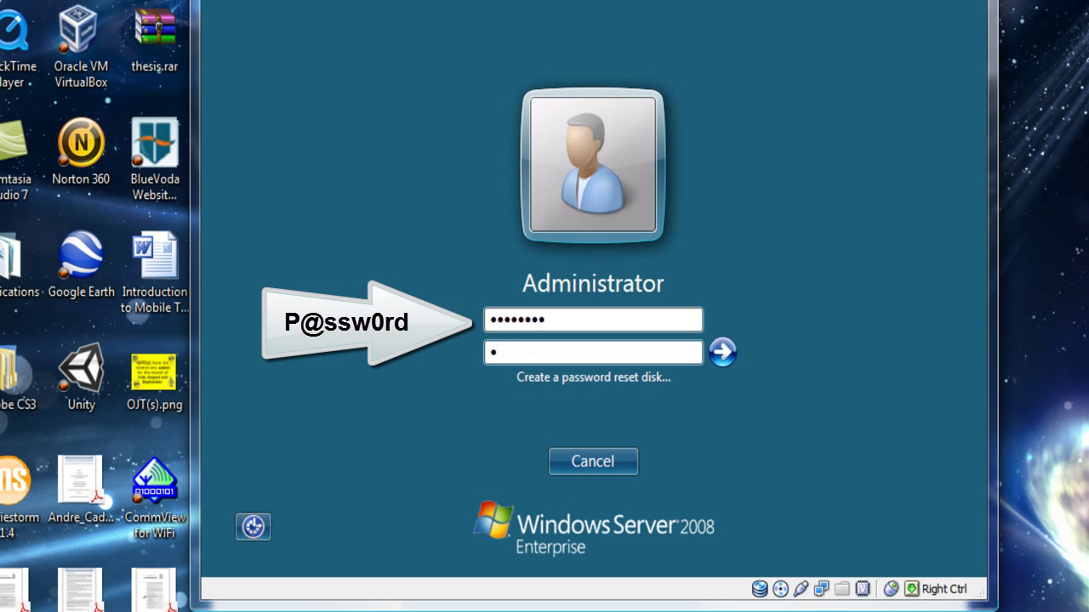
text(@ssw0r)
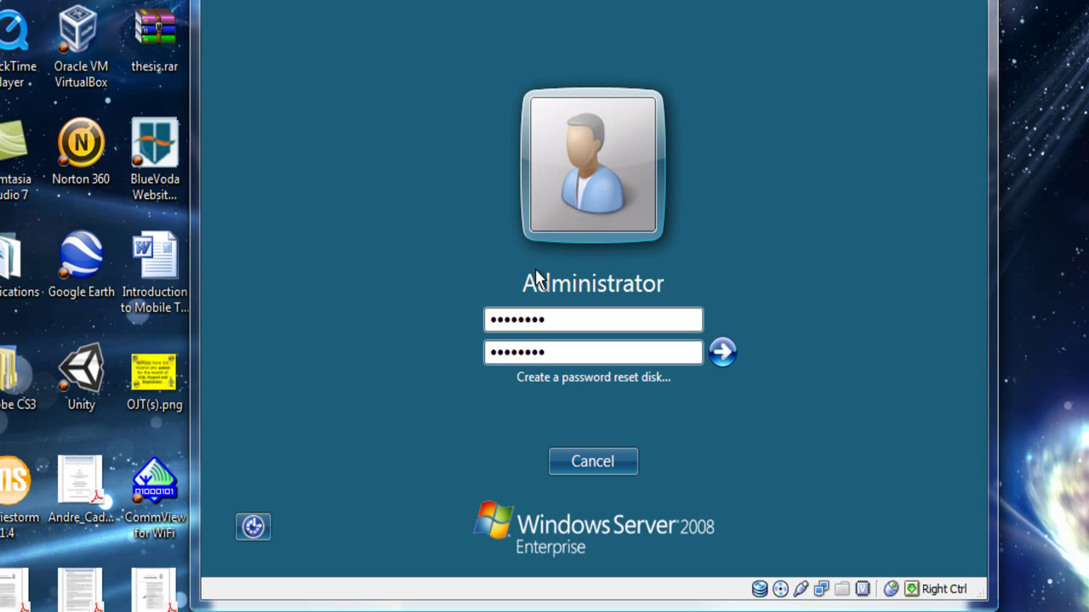
click(721, 355)
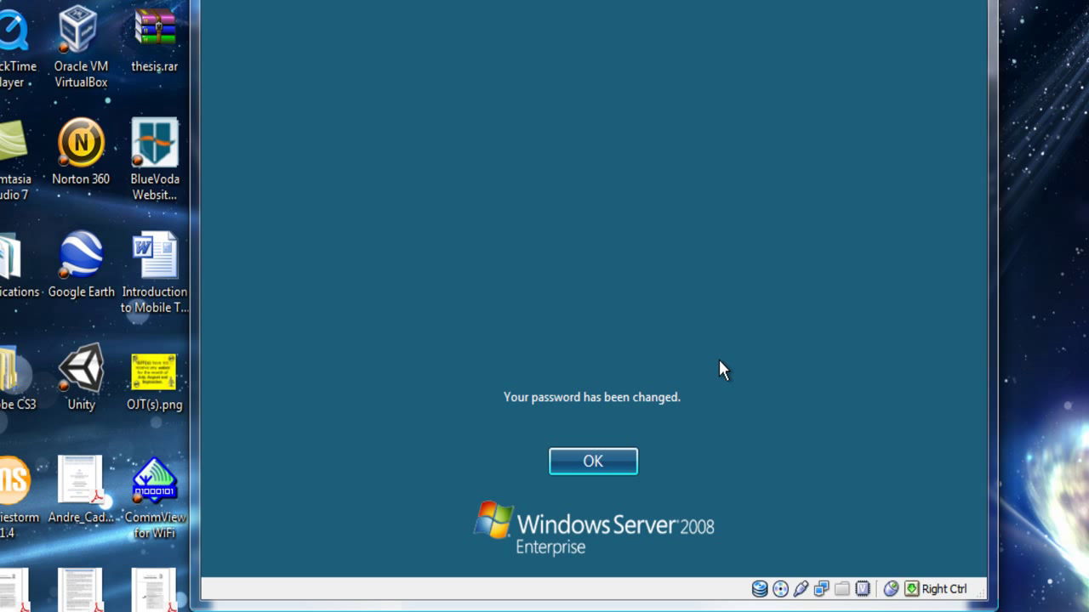
Step: Acknowledge the password-changed message to begin logging on as Administrator
click(620, 461)
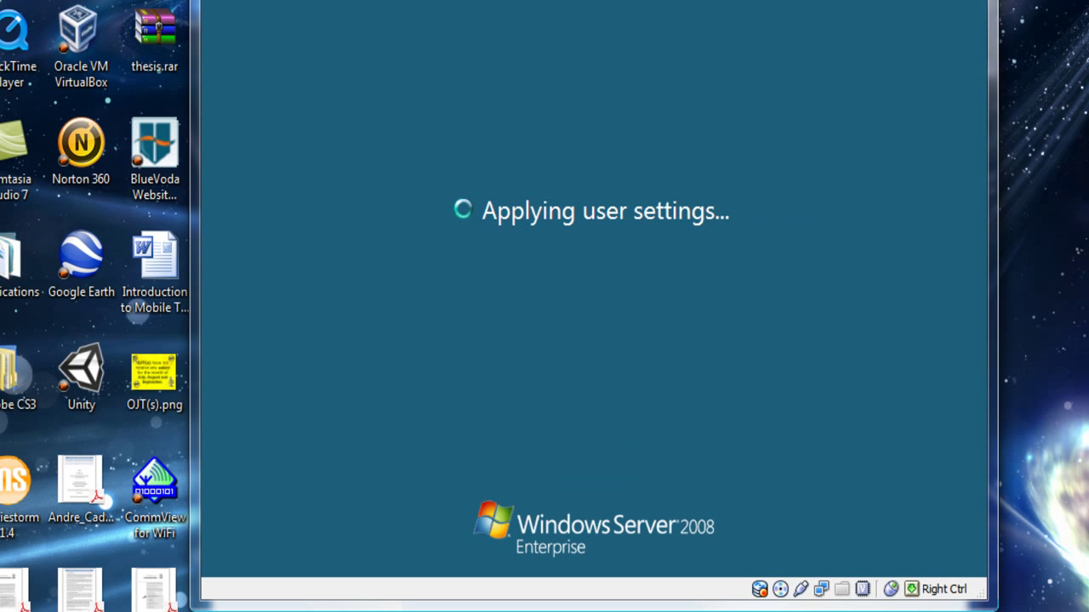